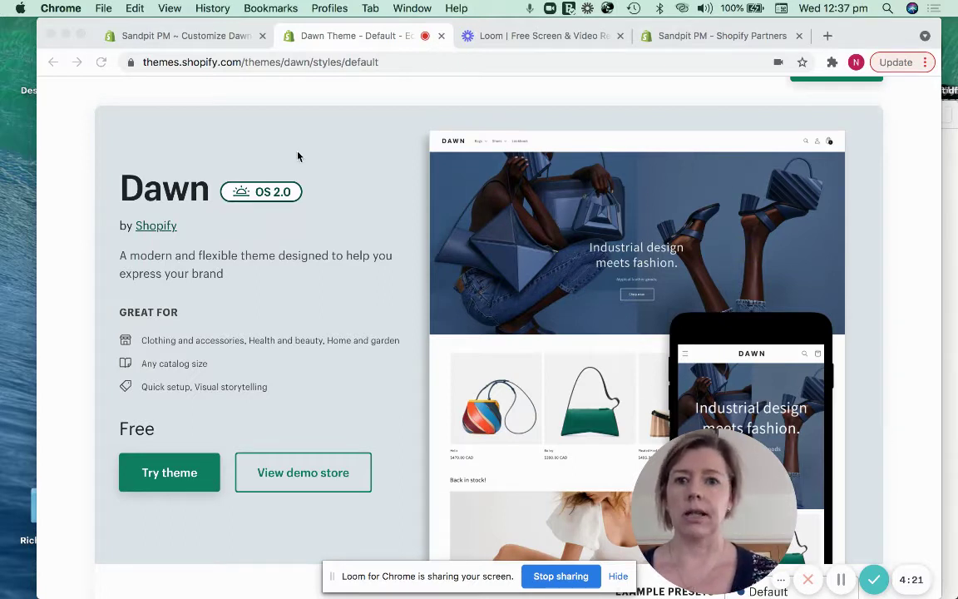
Switch to the Dawn theme editor and examine the default product page and the block types available for Product information.
click(221, 39)
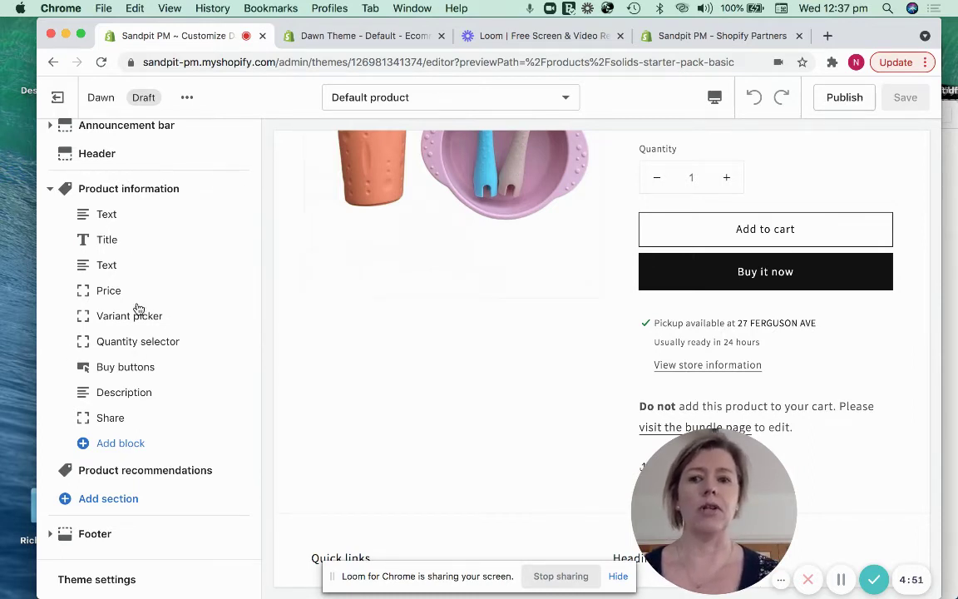
scroll(367, 355, up, 2)
scroll(333, 375, down, 2)
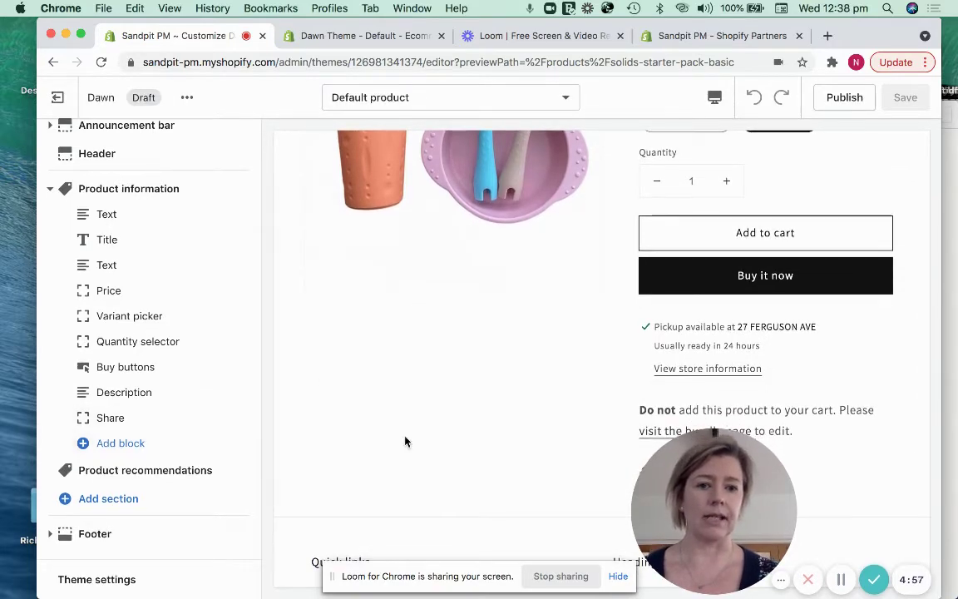
scroll(406, 442, down, 3)
scroll(406, 440, up, 5)
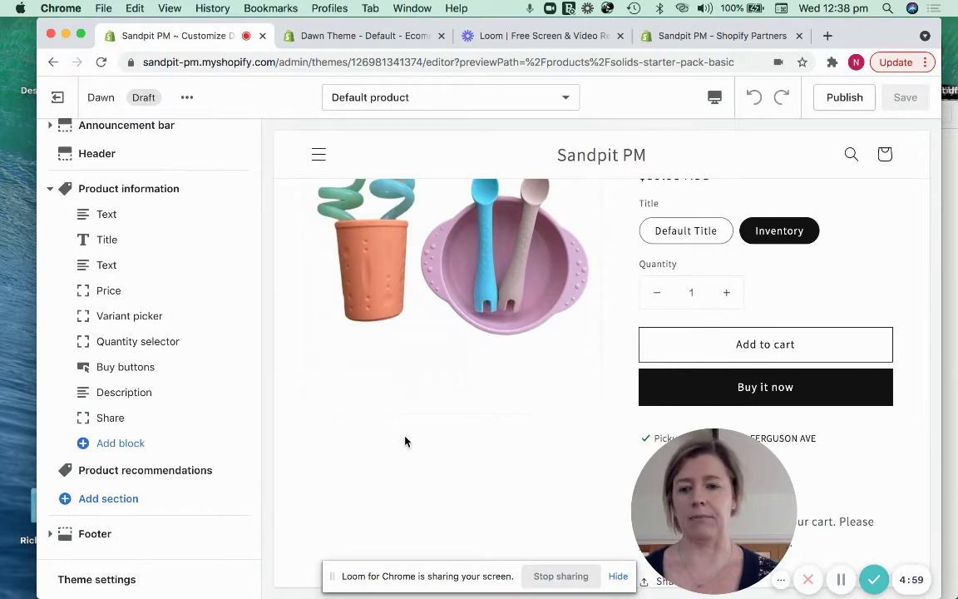
scroll(406, 440, down, 1)
click(121, 444)
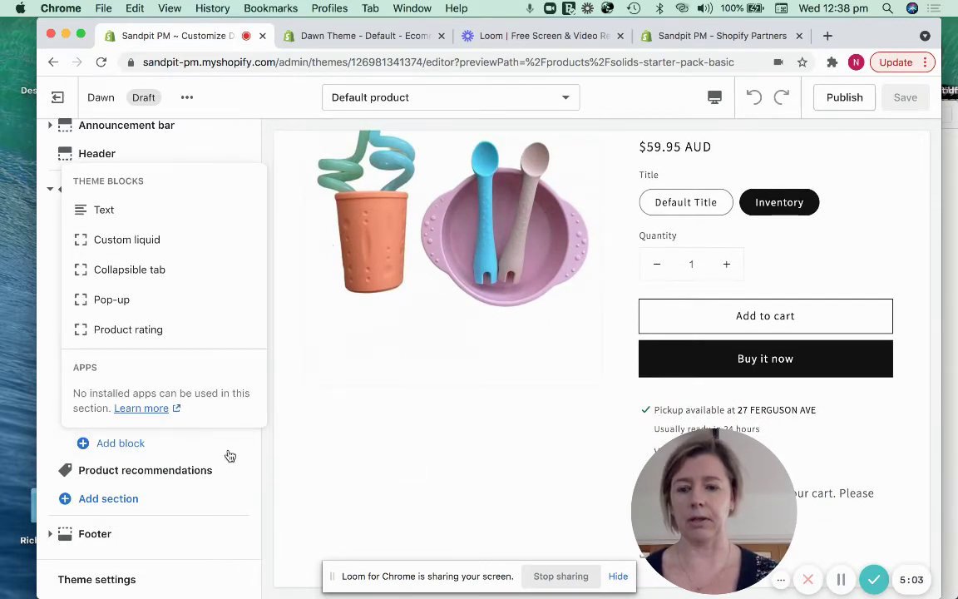
Look through the available theme sections and add an Image banner section below Product recommendations in the default product template.
click(137, 503)
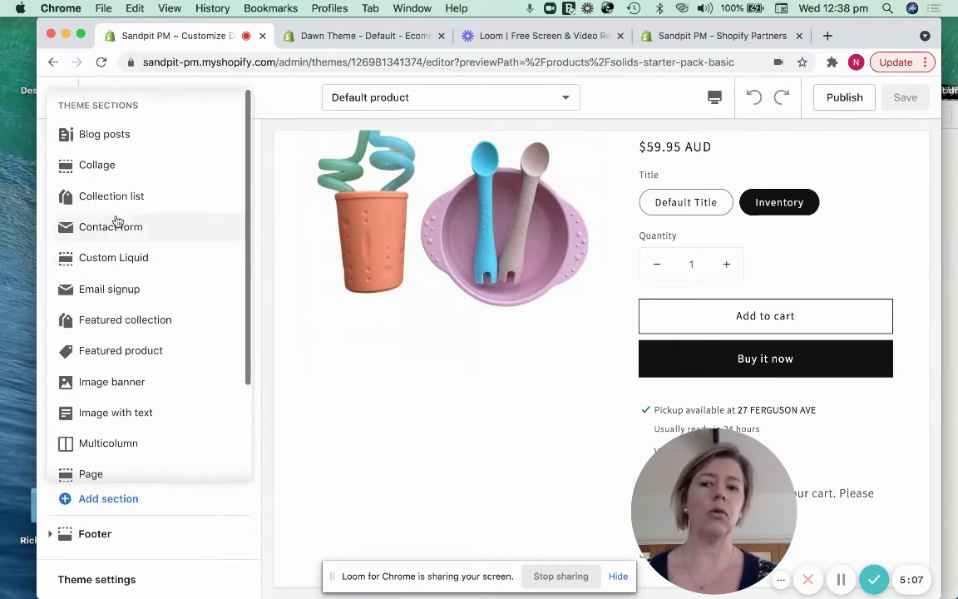
scroll(117, 221, down, 2)
scroll(117, 221, down, 2)
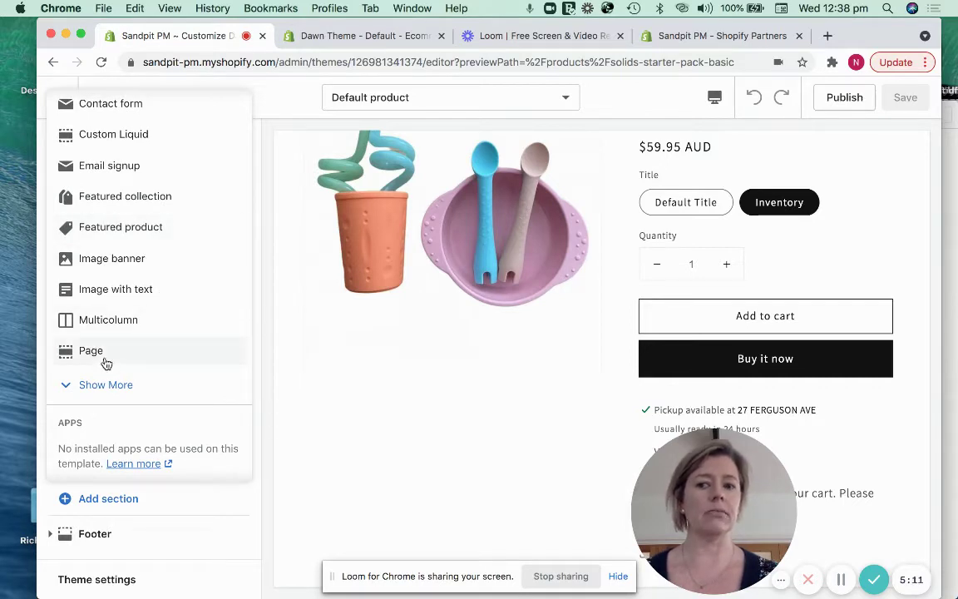
scroll(105, 361, up, 5)
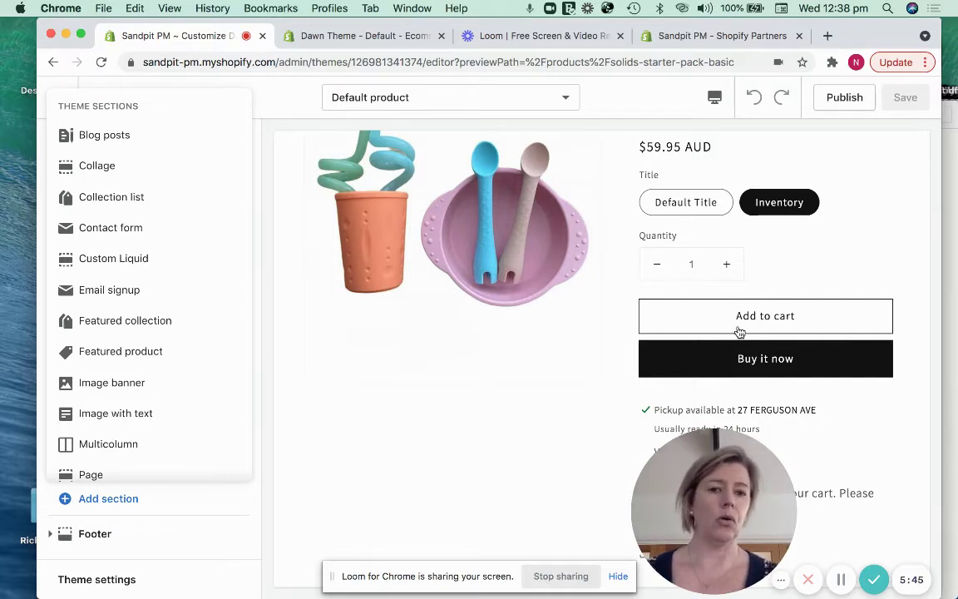
scroll(881, 413, down, 3)
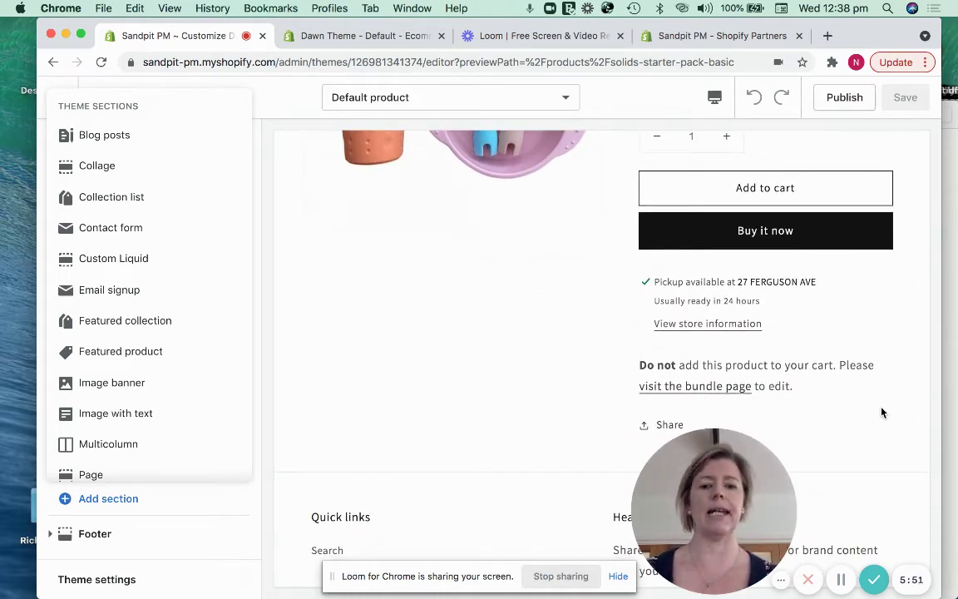
scroll(894, 397, up, 3)
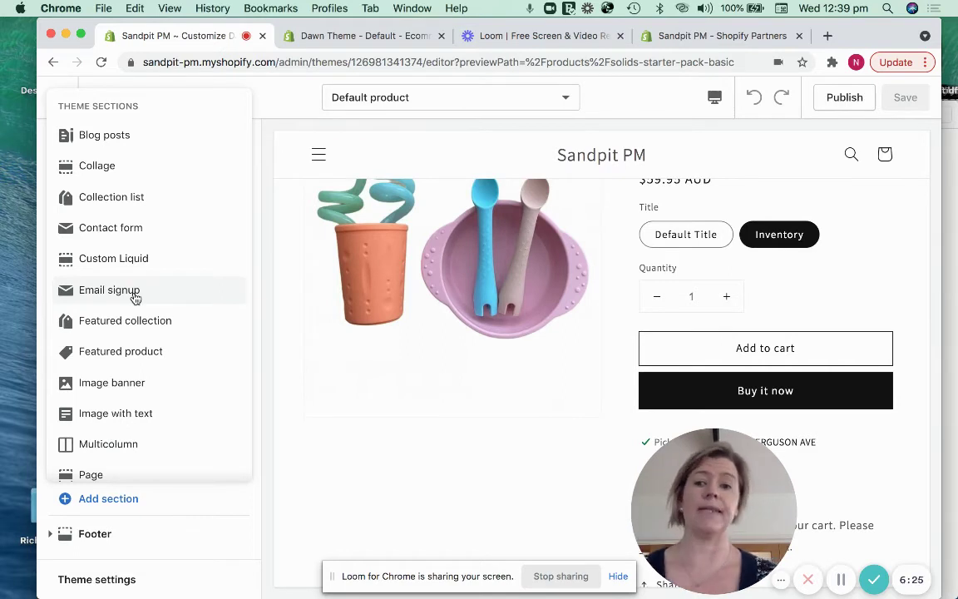
scroll(116, 216, down, 2)
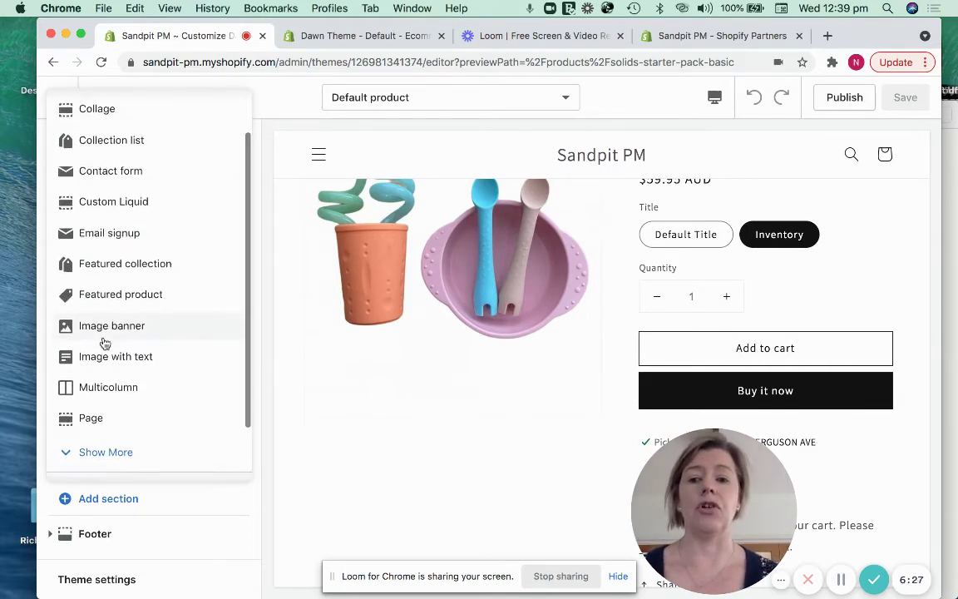
scroll(103, 339, down, 2)
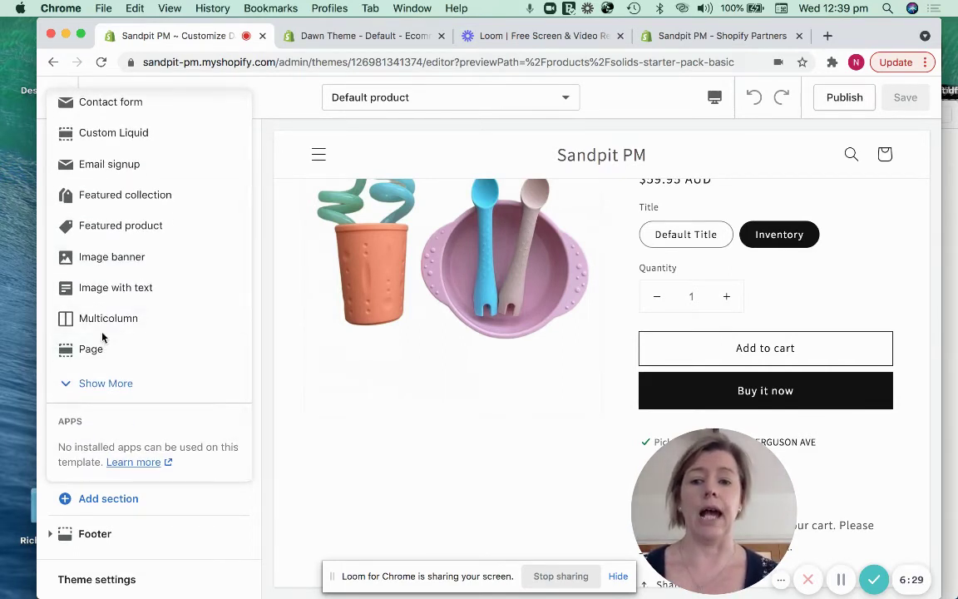
scroll(98, 354, up, 1)
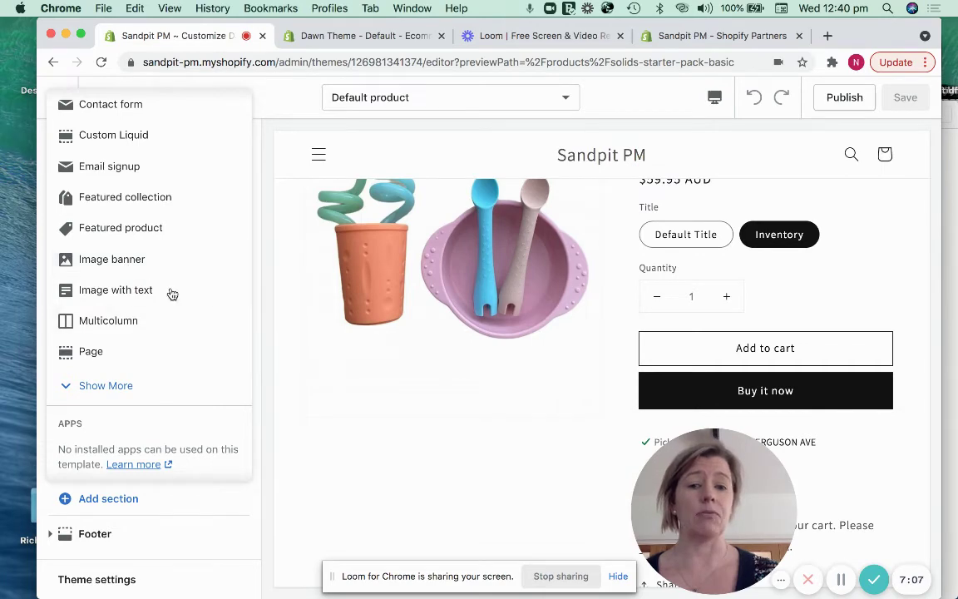
click(125, 262)
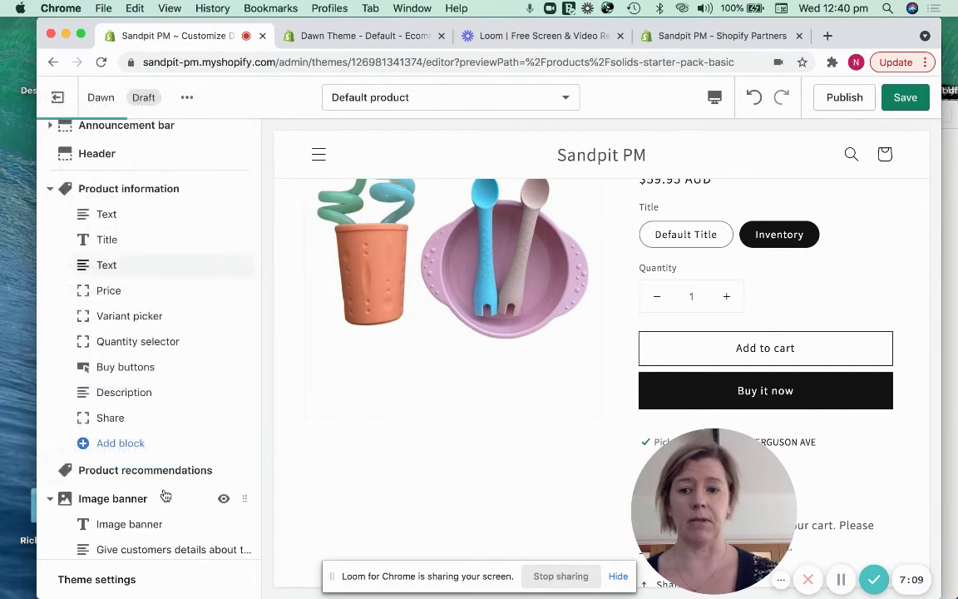
scroll(488, 394, down, 2)
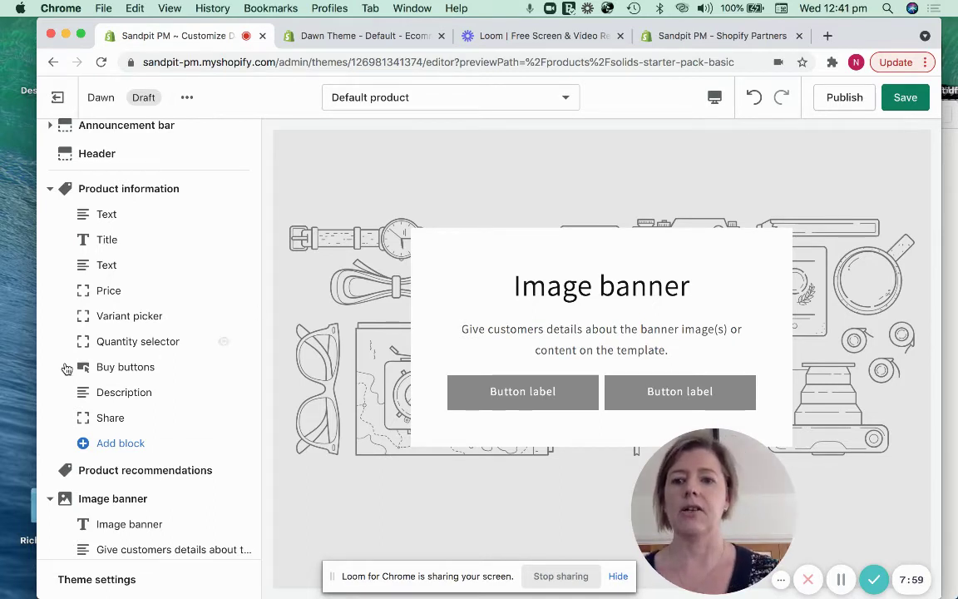
Review the product template's sections and blocks alongside the page preview, from the image banner up to the product details.
scroll(135, 376, up, 1)
scroll(294, 354, up, 2)
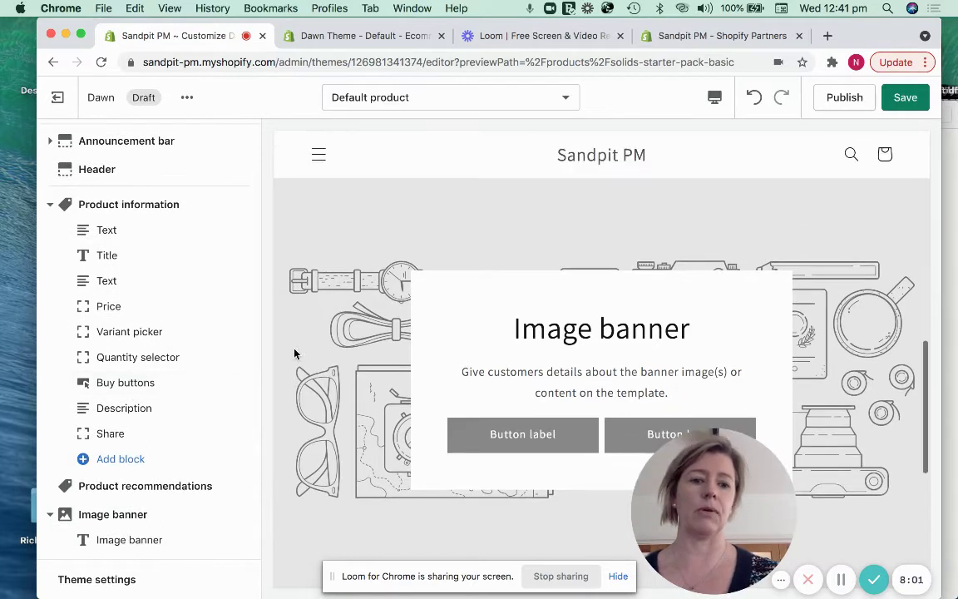
scroll(294, 354, up, 4)
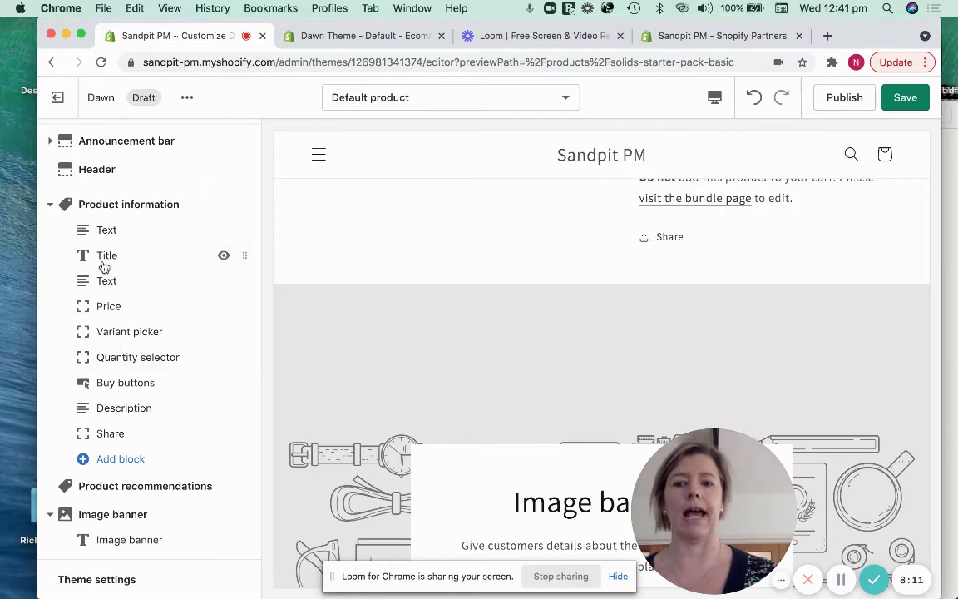
scroll(100, 404, down, 2)
scroll(100, 404, down, 2)
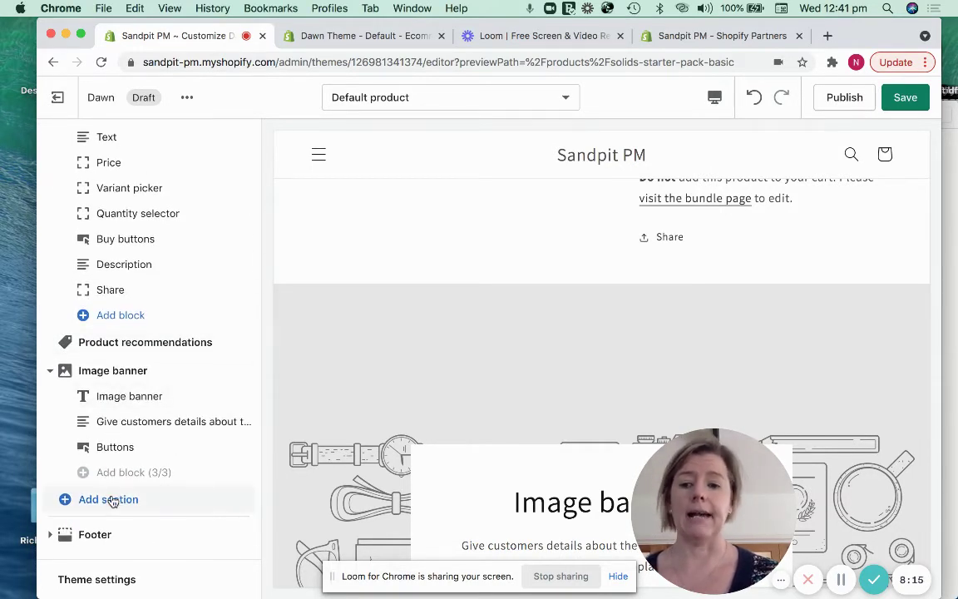
scroll(216, 271, up, 3)
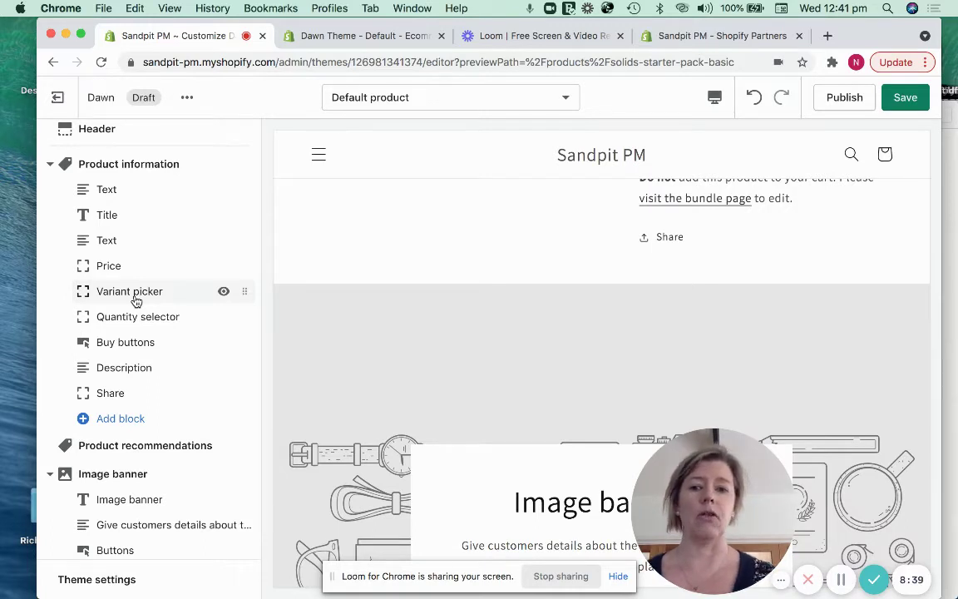
scroll(143, 376, down, 2)
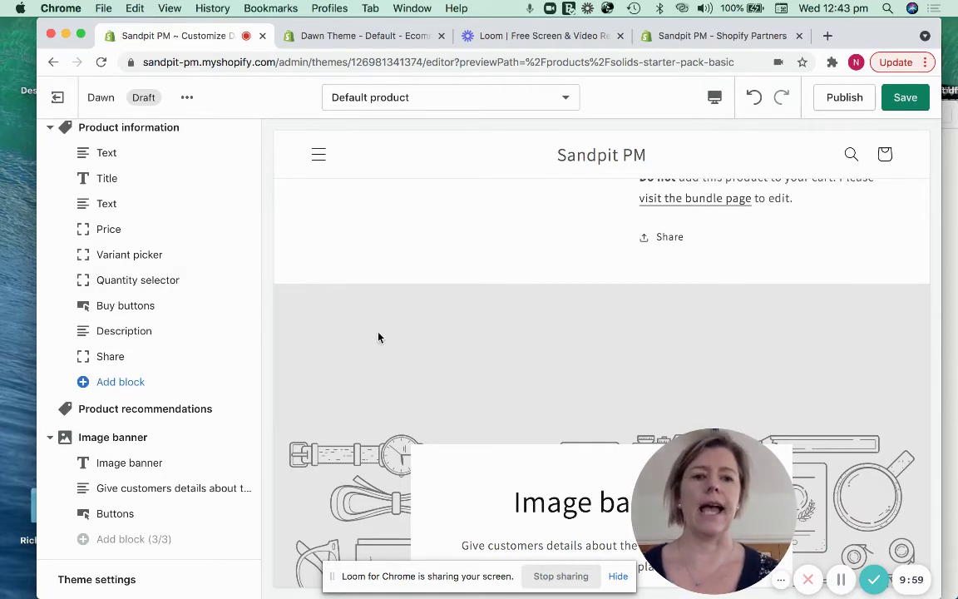
scroll(378, 336, up, 1)
scroll(378, 336, up, 5)
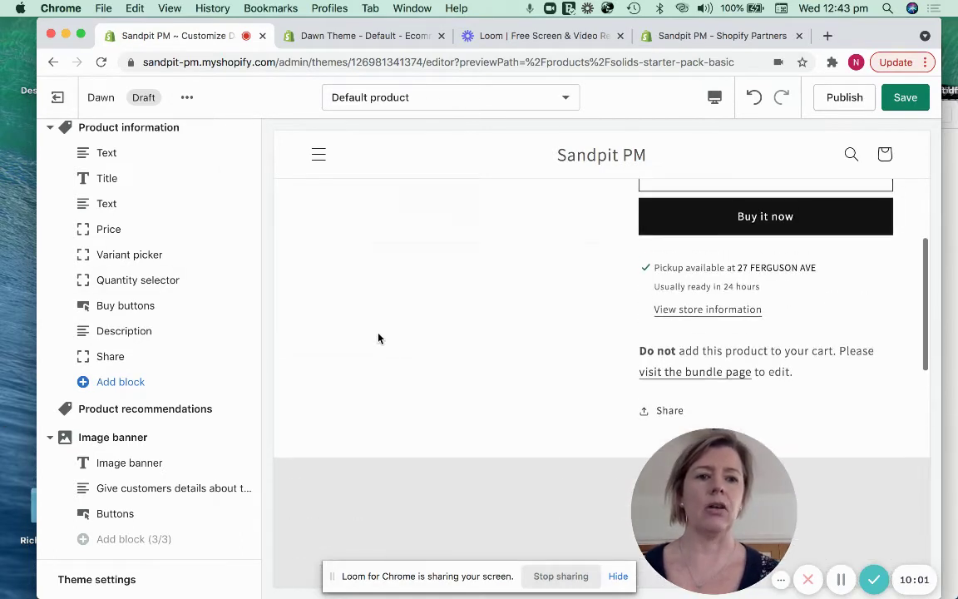
scroll(379, 336, up, 1)
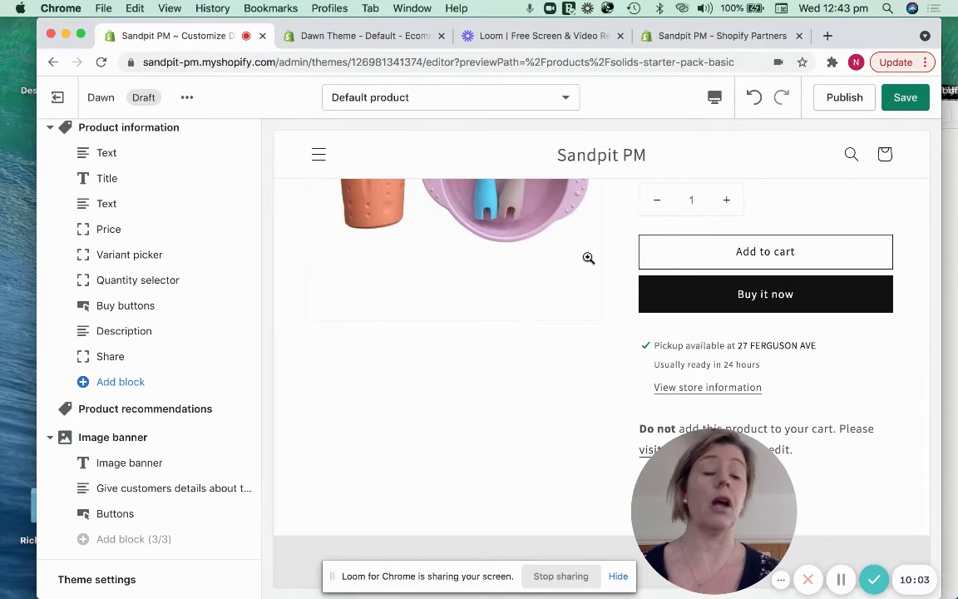
View the pickup store information in the product page preview and close it again.
scroll(688, 363, down, 3)
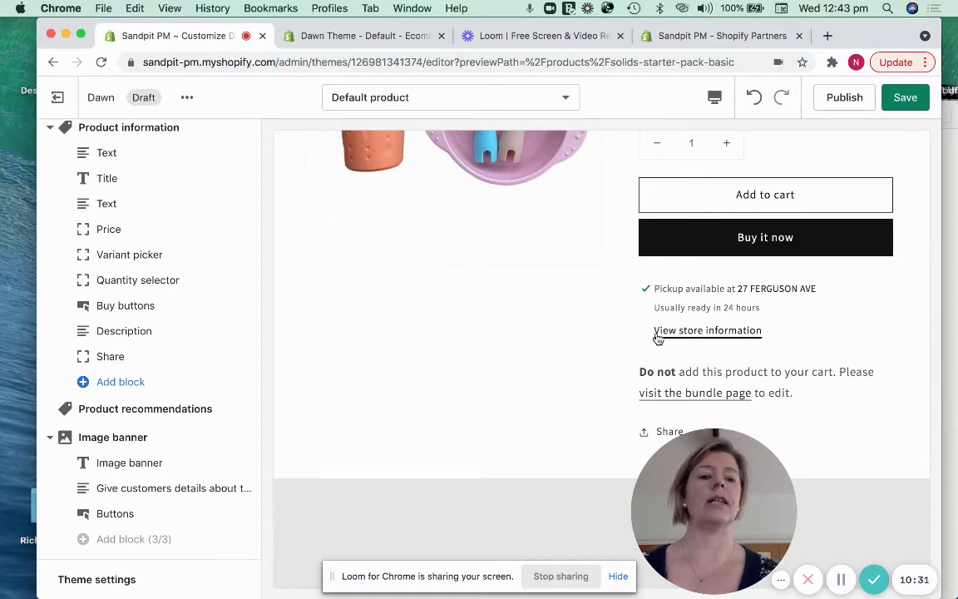
click(658, 335)
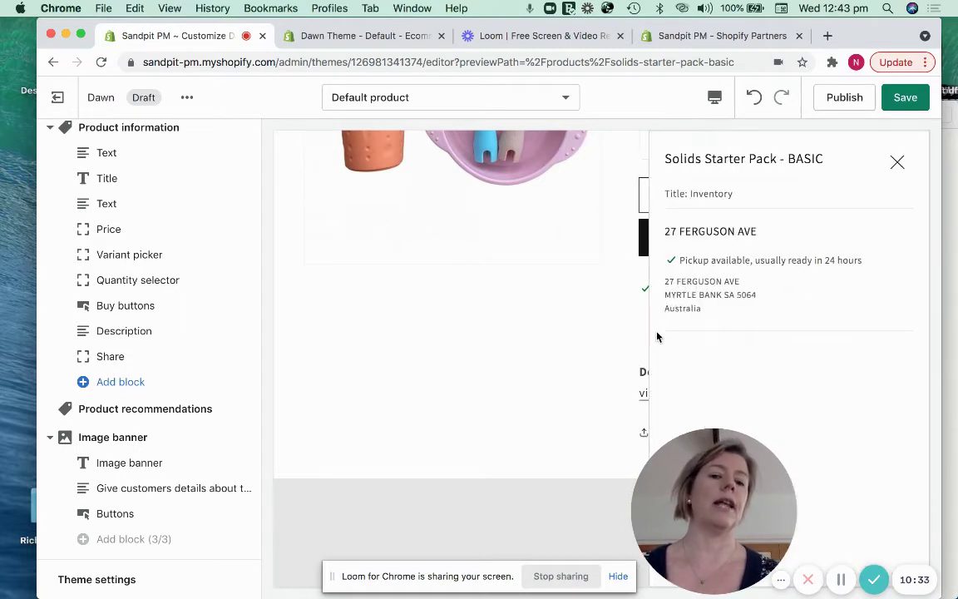
click(901, 166)
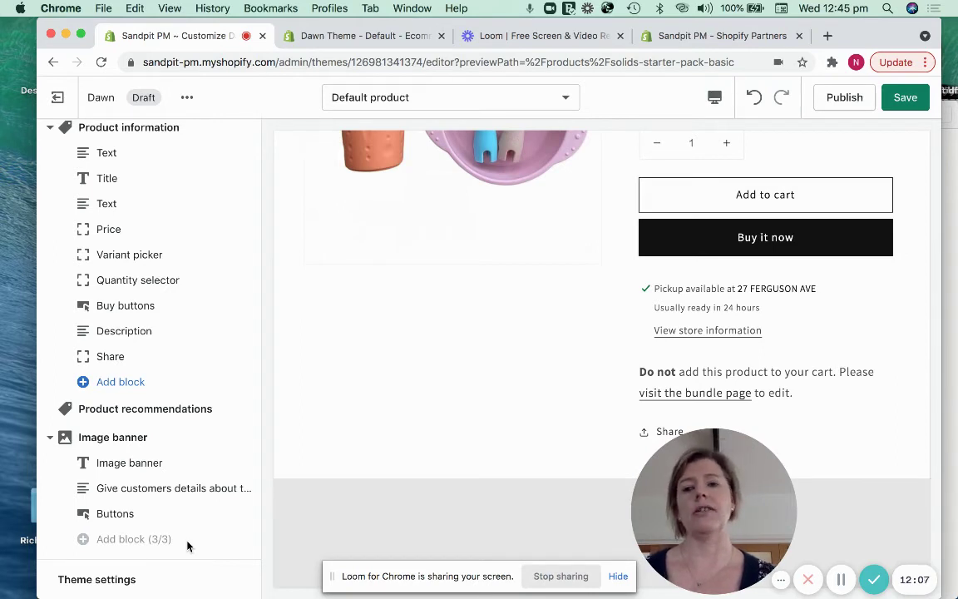
Check the end of the section list and the product page preview, and return to the Dawn theme listing page.
scroll(154, 379, down, 1)
scroll(152, 379, down, 3)
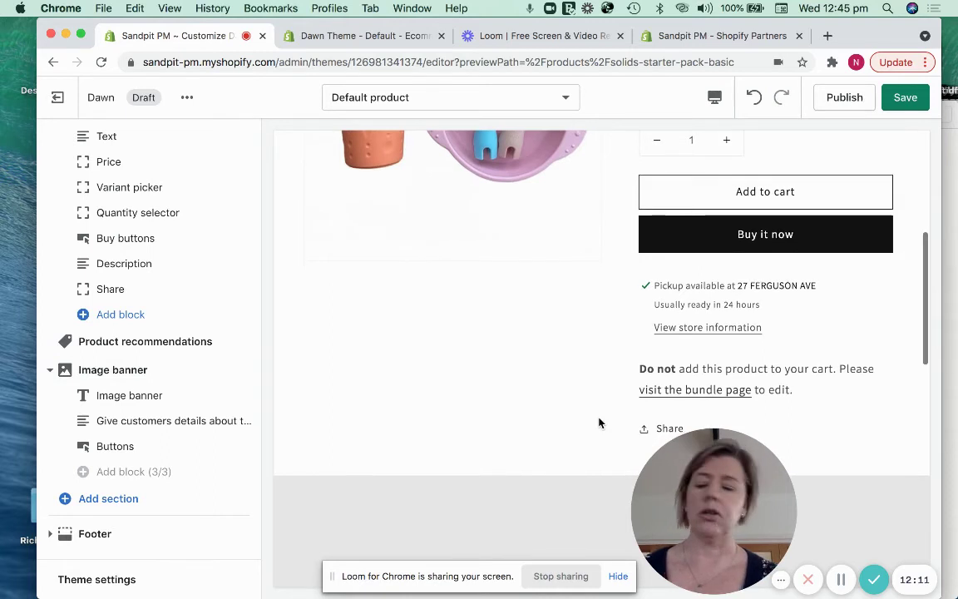
scroll(599, 423, up, 3)
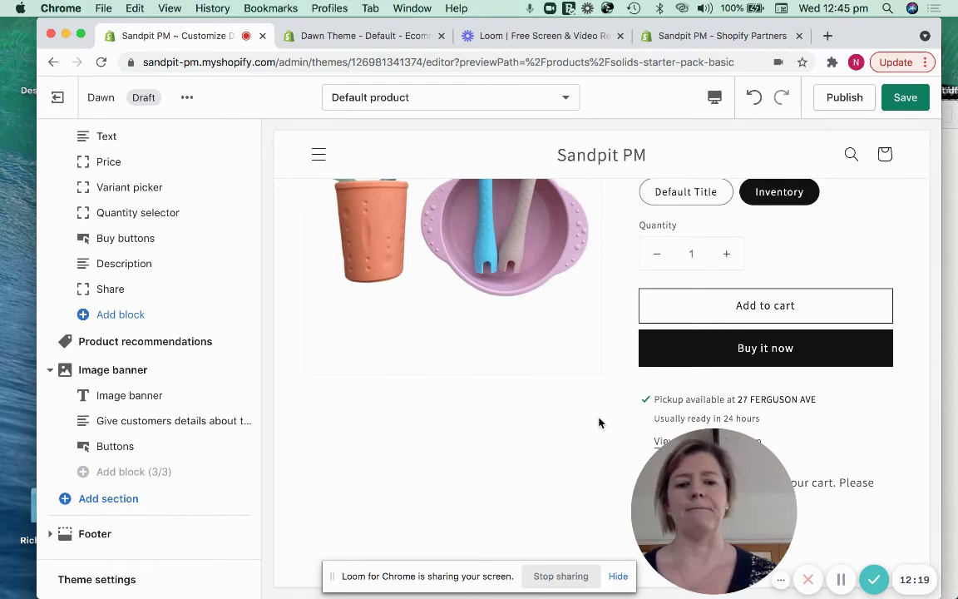
scroll(599, 422, down, 5)
scroll(599, 423, up, 5)
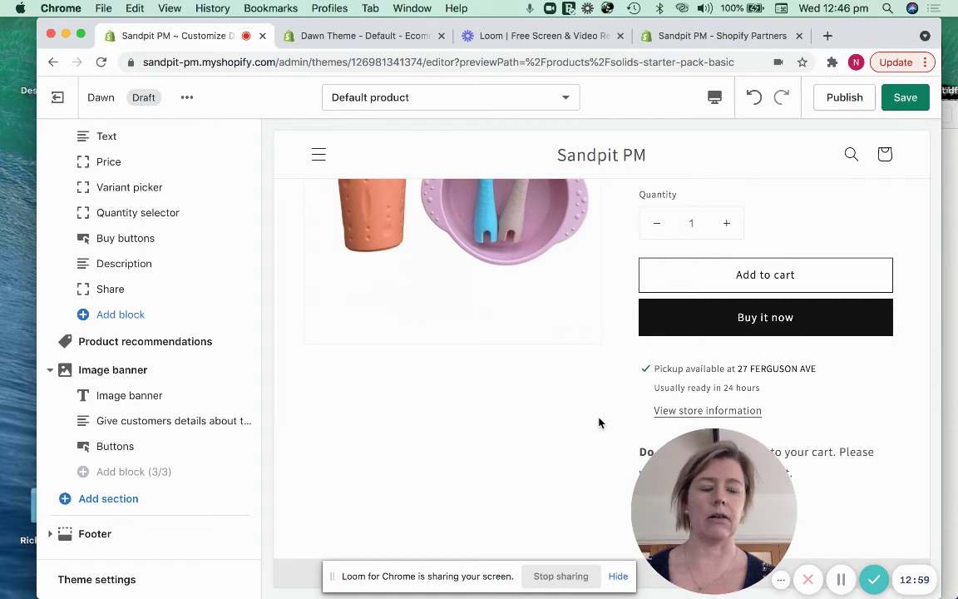
click(322, 38)
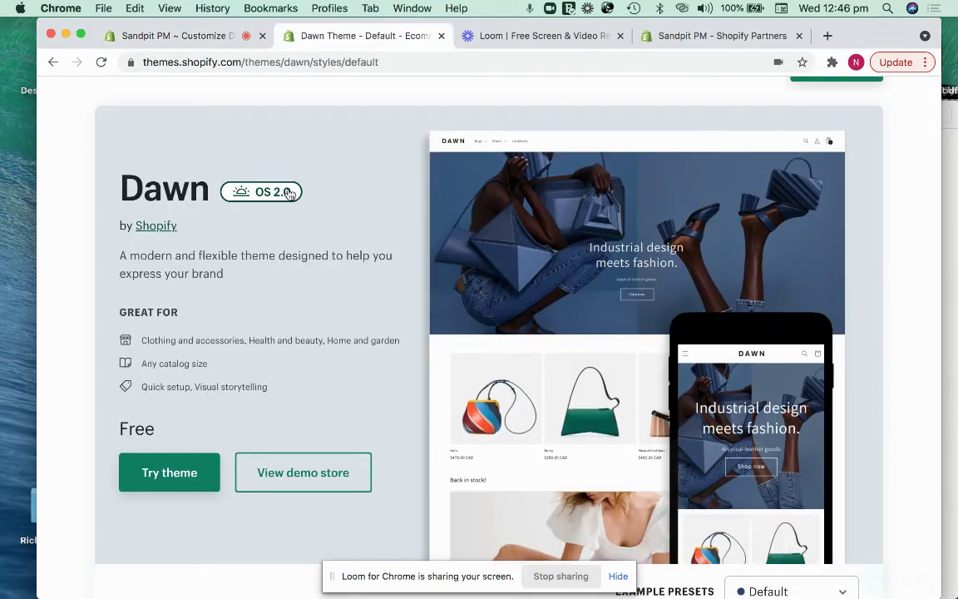